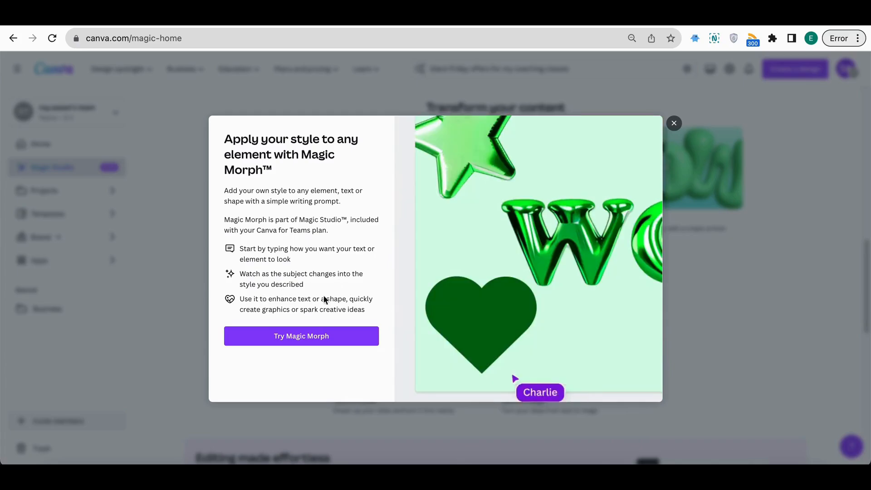
Open Magic Morph and generate versions of the white star described as "golden, shiny, star blinking all the way in the sky".
click(322, 336)
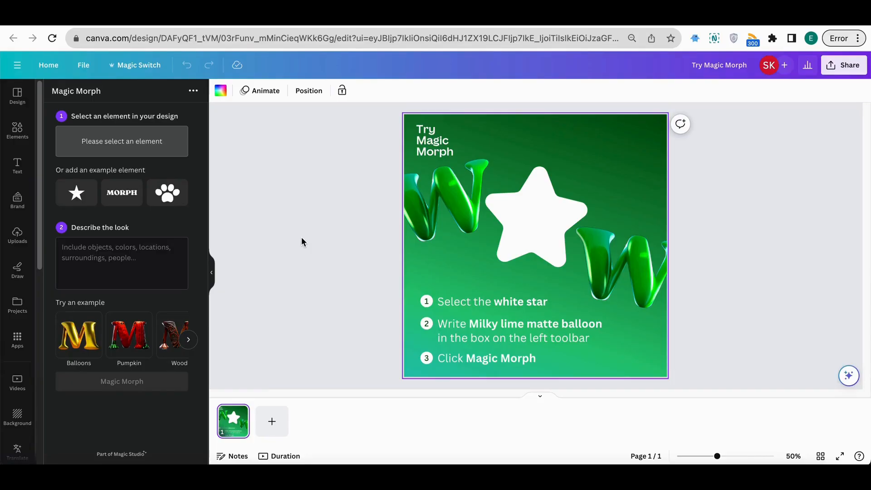
click(530, 202)
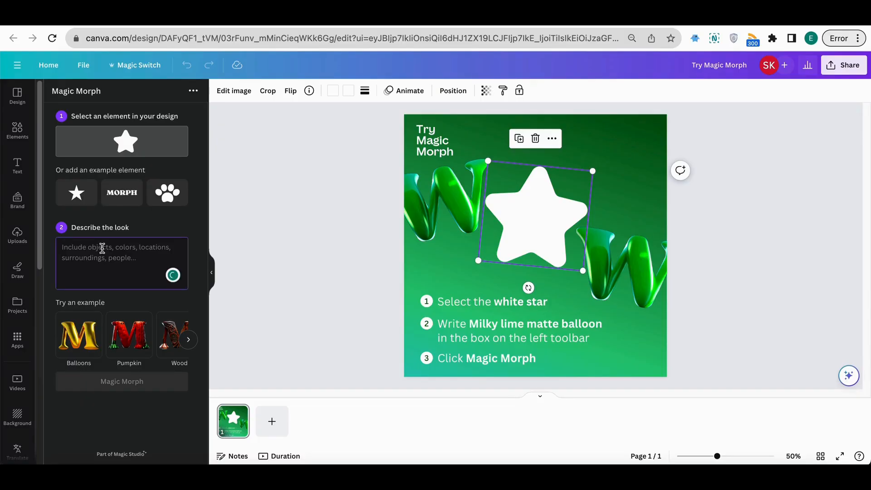
text(golden, shiny,)
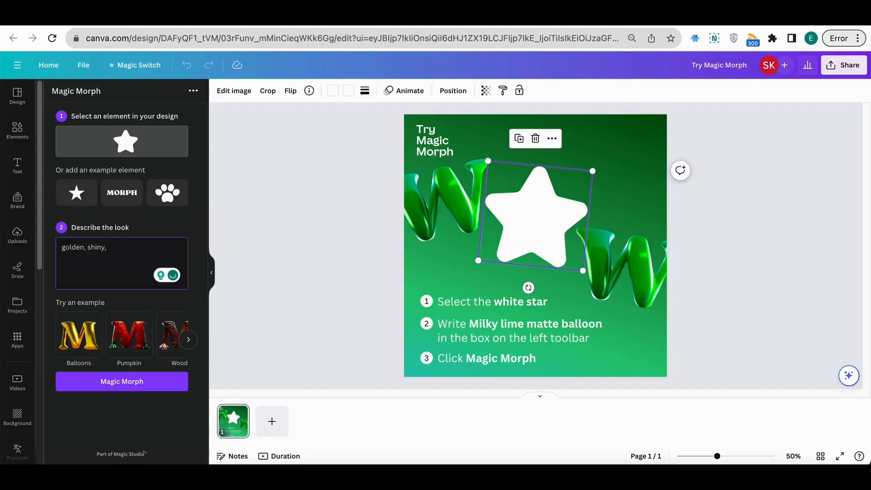
text( start blinking all the way in the sky)
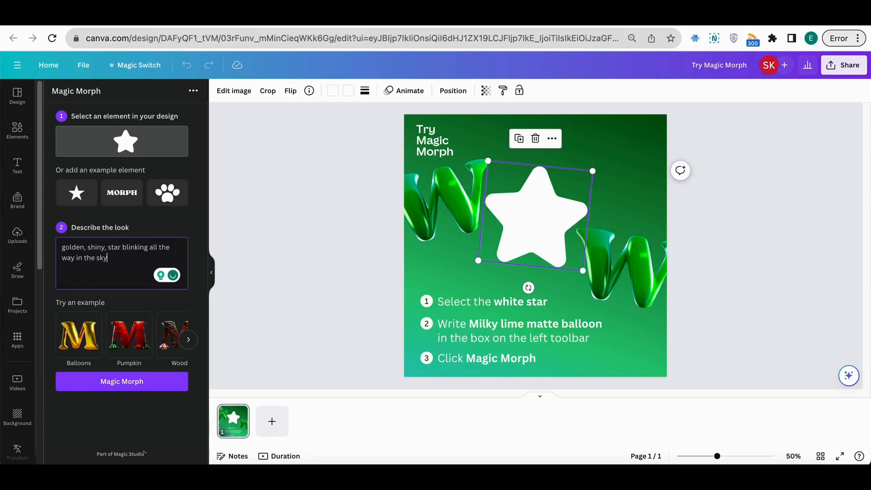
click(108, 380)
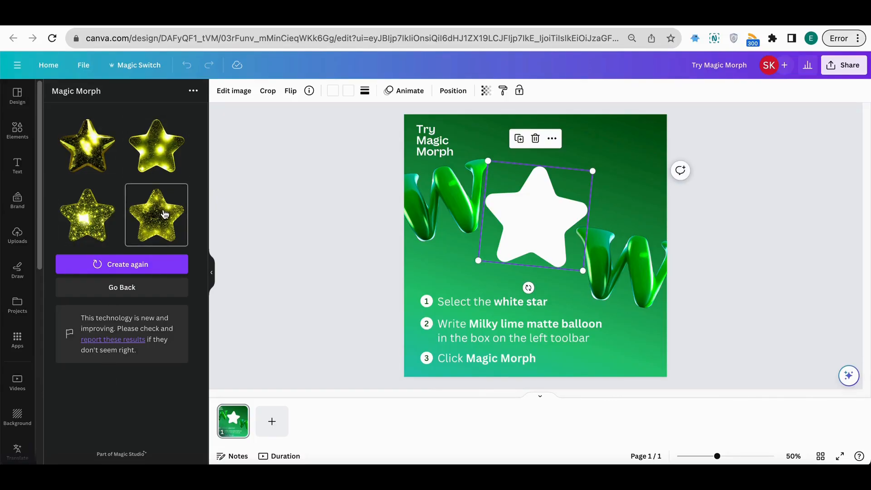
Try the first generated golden star over the white star and delete it again.
click(94, 168)
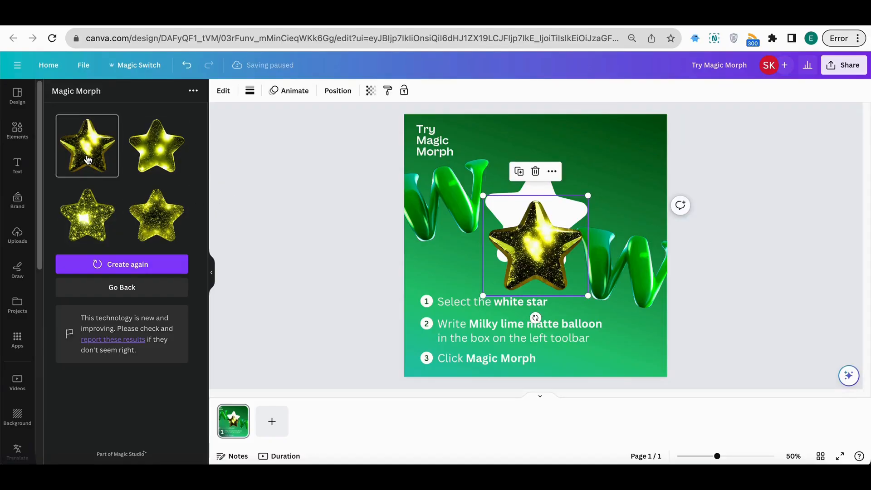
drag(534, 242, 538, 245)
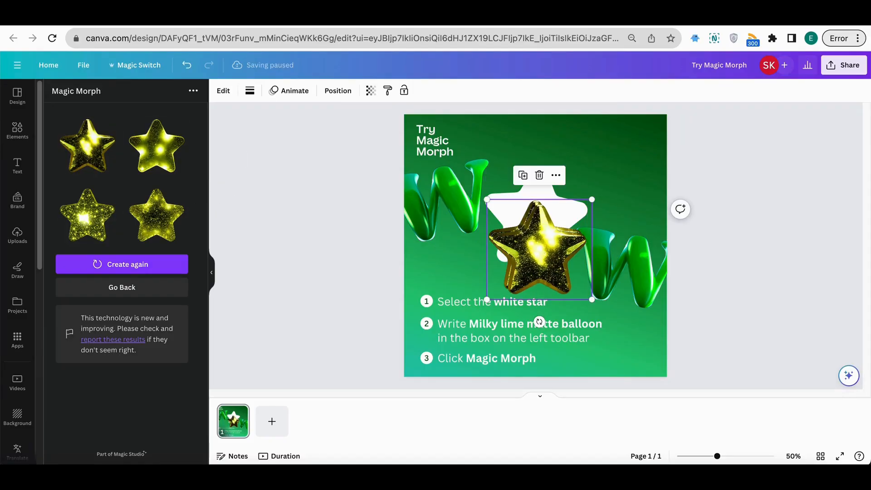
click(539, 175)
Generate another set of Magic Morph results from the same golden star description.
click(151, 270)
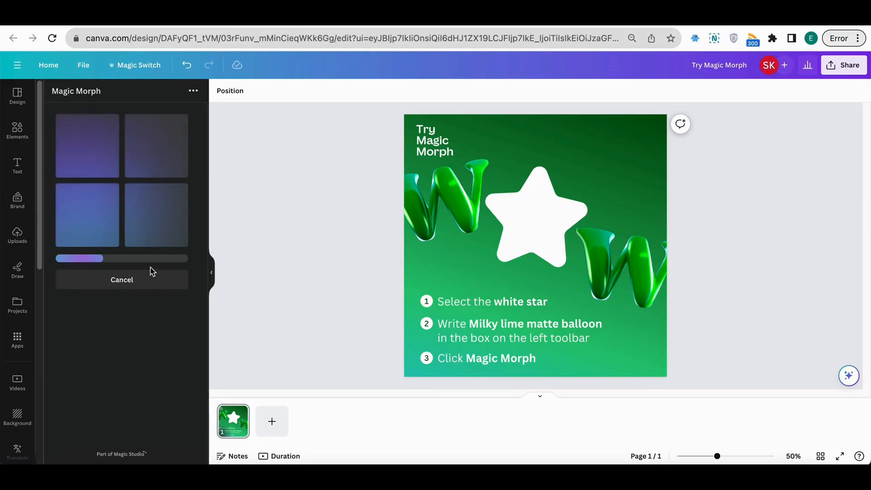
click(439, 142)
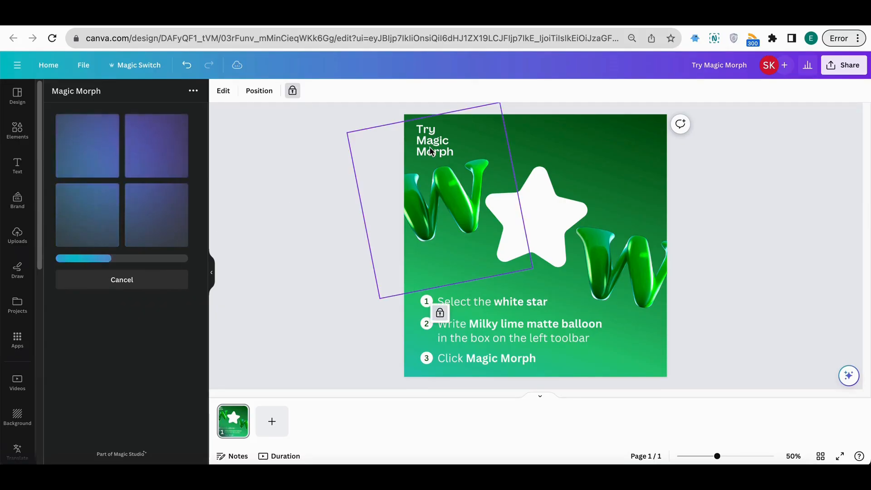
click(441, 195)
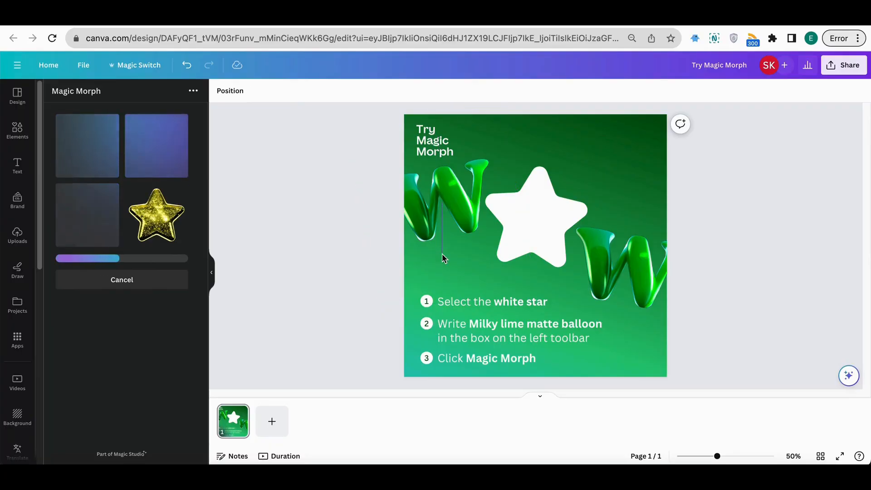
Add a blank second page to the design and make it the active page.
click(271, 421)
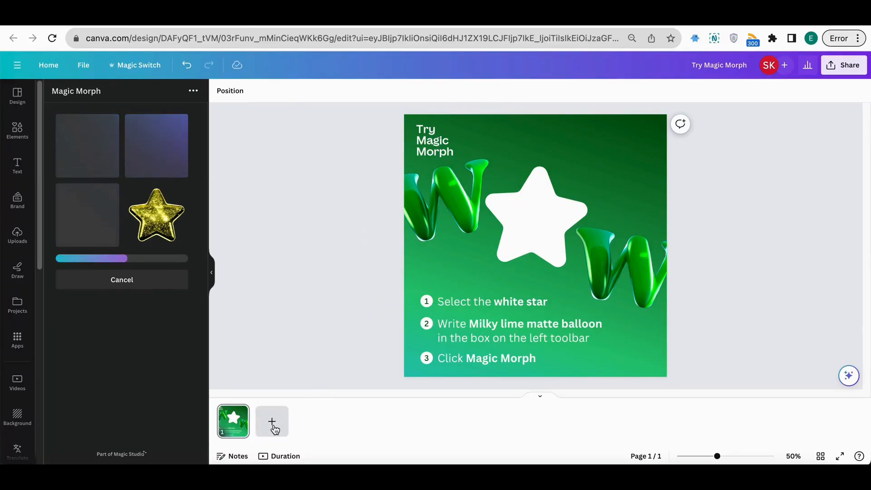
click(233, 421)
click(439, 140)
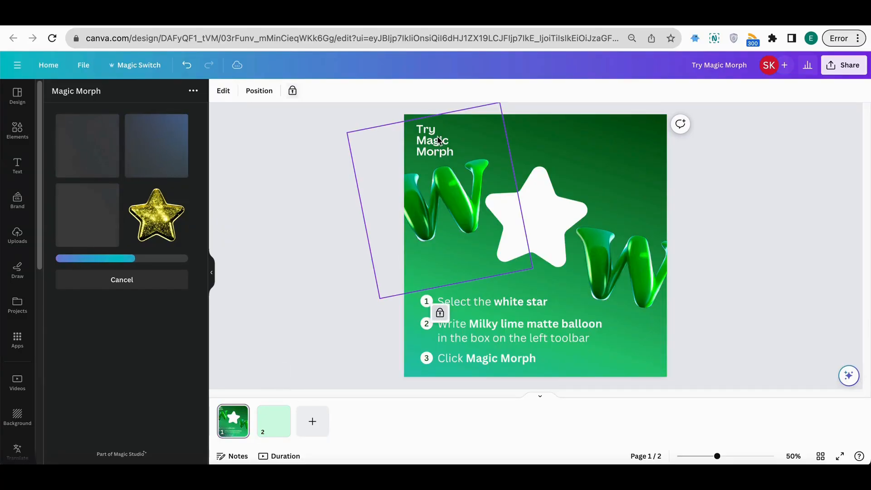
click(271, 421)
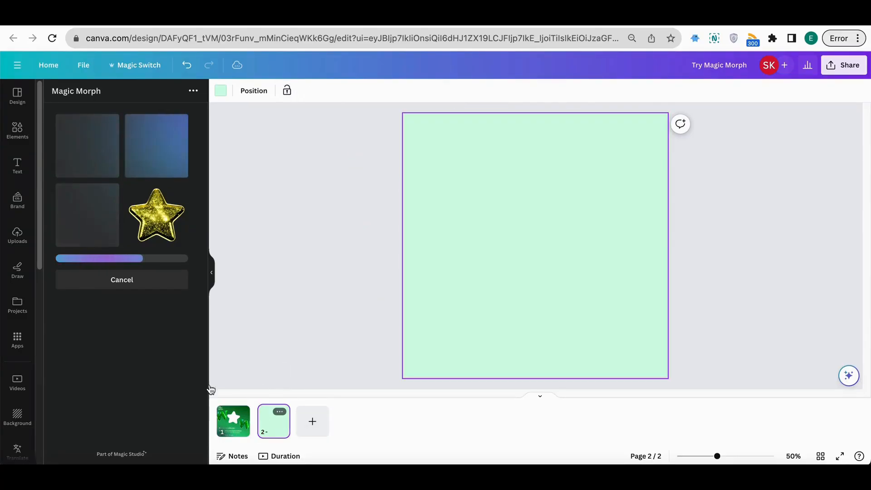
Add a heading reading "magic morph" on page 2.
click(18, 166)
click(128, 170)
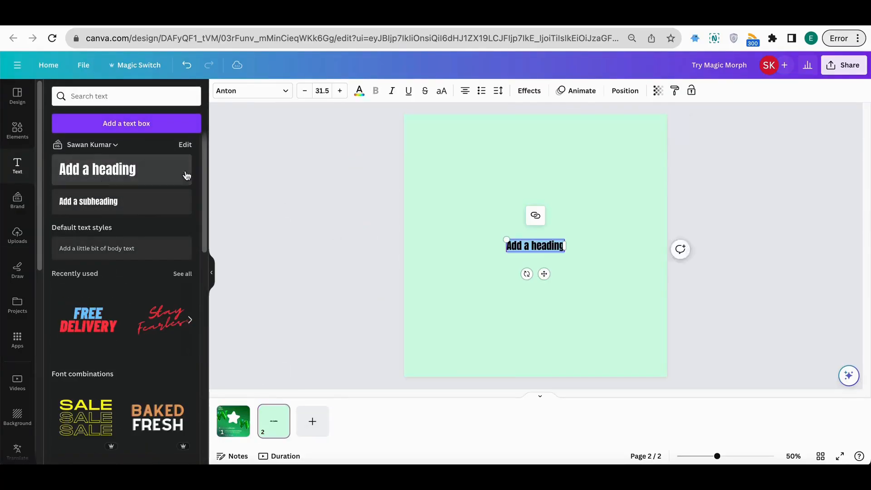
text(magic)
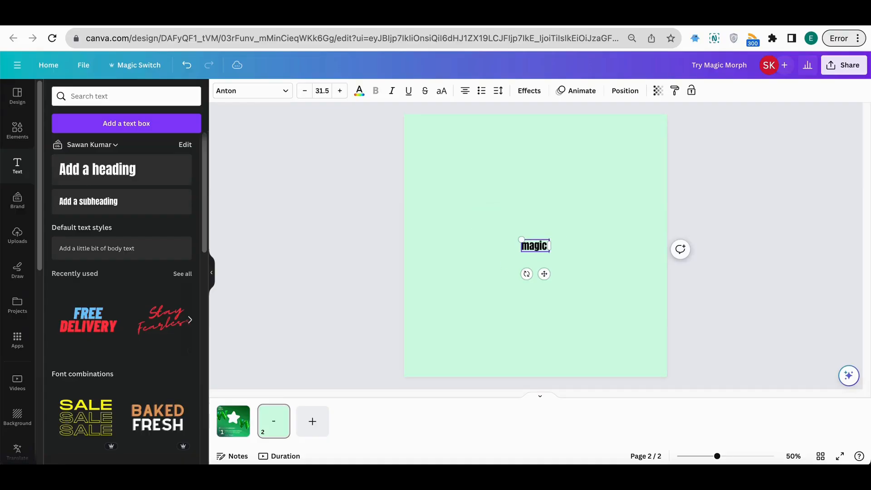
text( morph)
click(503, 280)
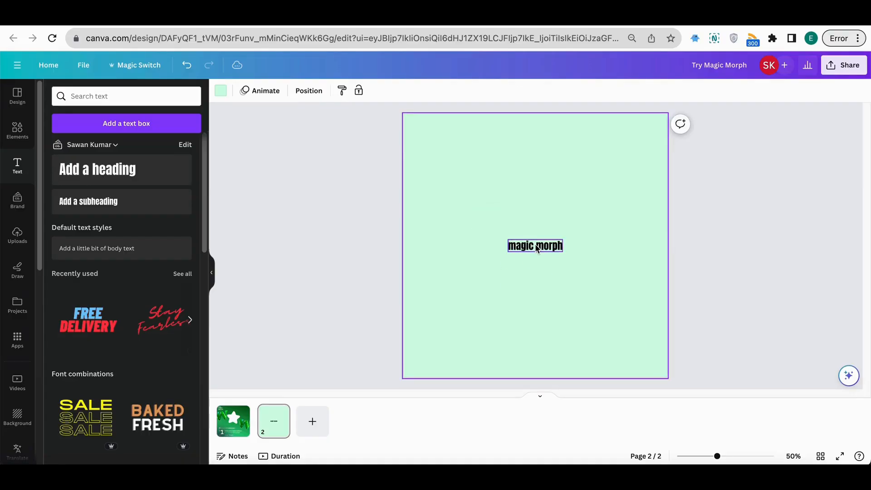
click(535, 245)
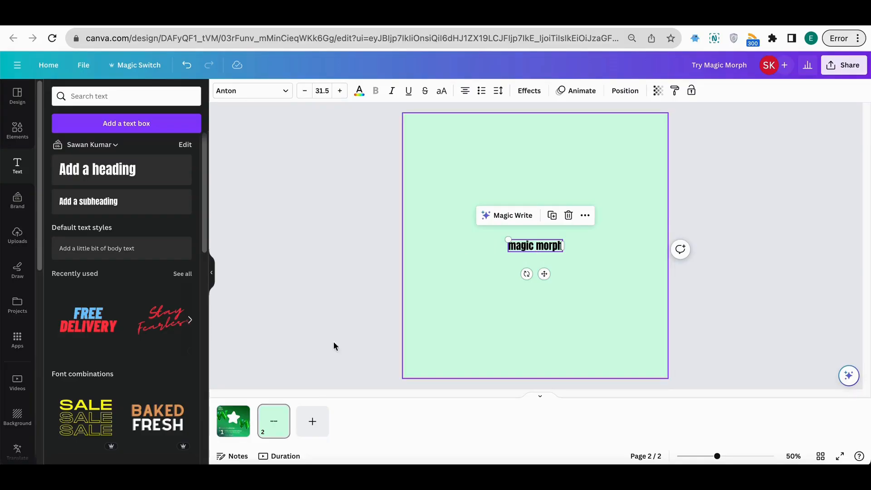
Select the white star on page 1 and look through the brand kit's templates, logos, colors and fonts.
click(234, 421)
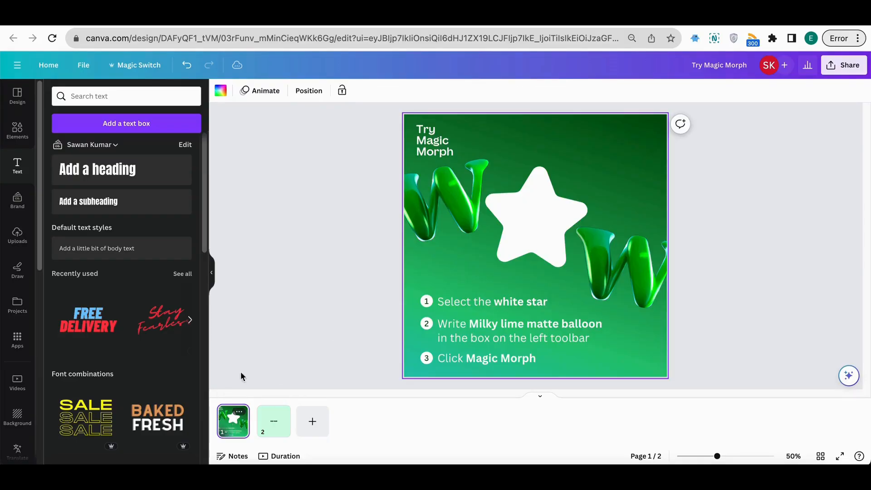
click(430, 156)
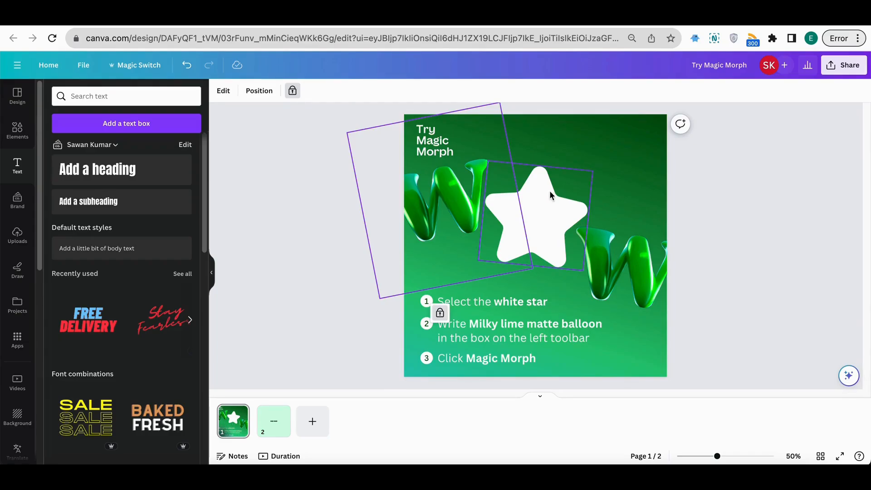
click(550, 206)
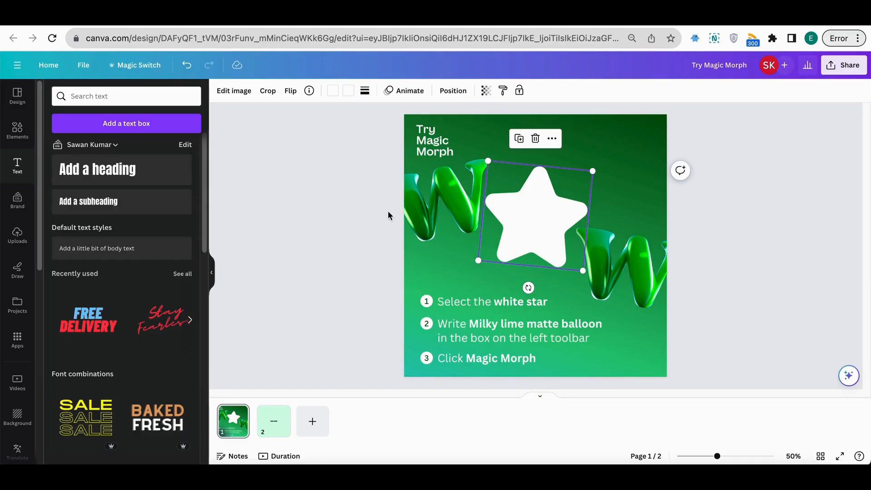
click(22, 139)
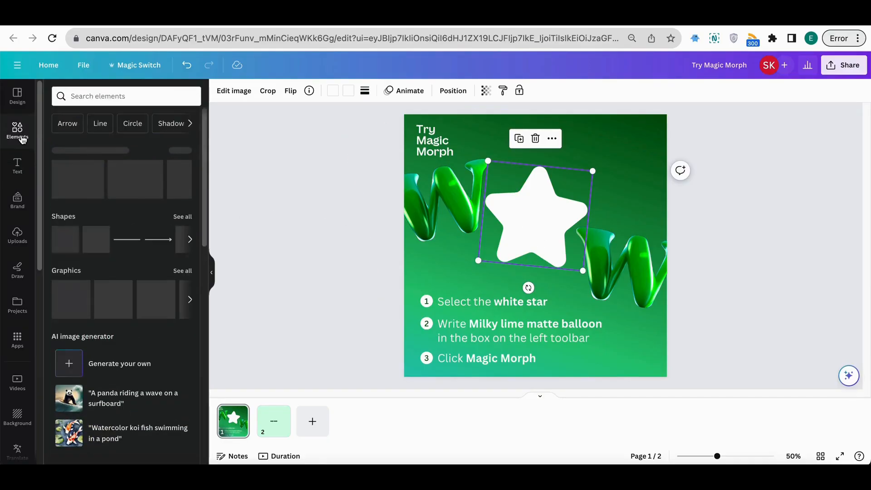
click(17, 202)
scroll(19, 278, down, 5)
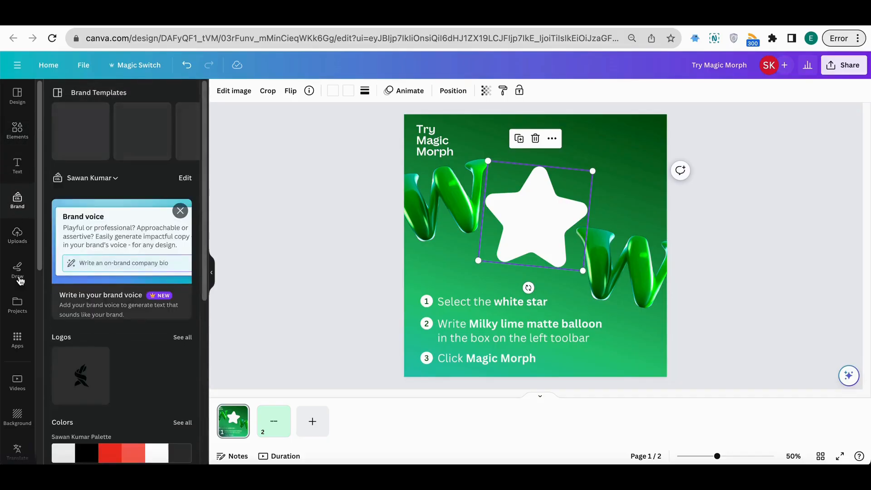
scroll(20, 282, up, 5)
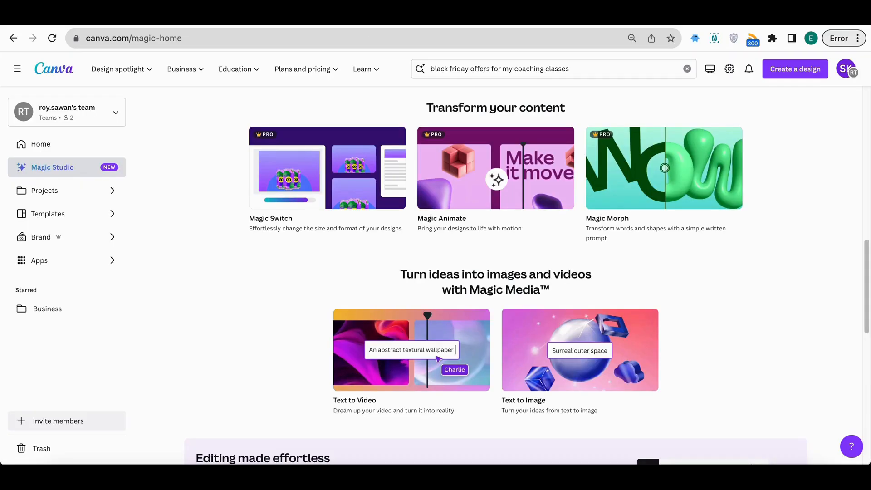
click(672, 23)
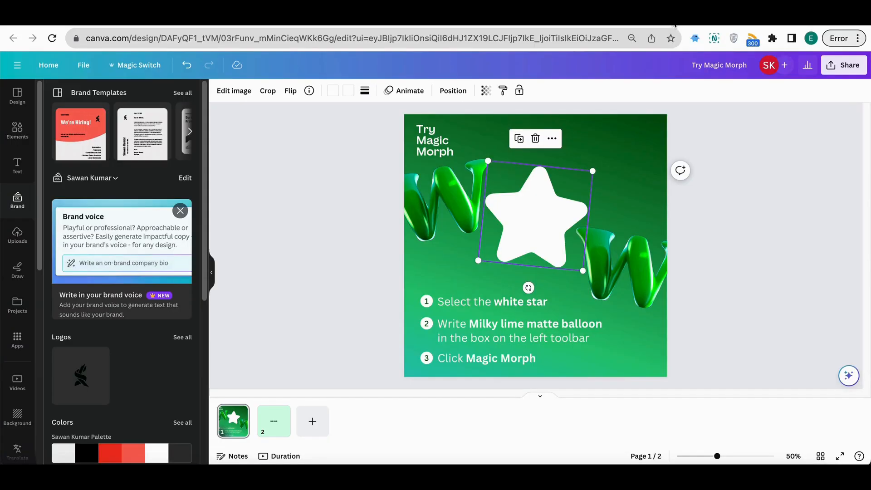
click(412, 226)
click(529, 206)
right_click(530, 207)
click(500, 208)
click(546, 198)
scroll(165, 240, down, 3)
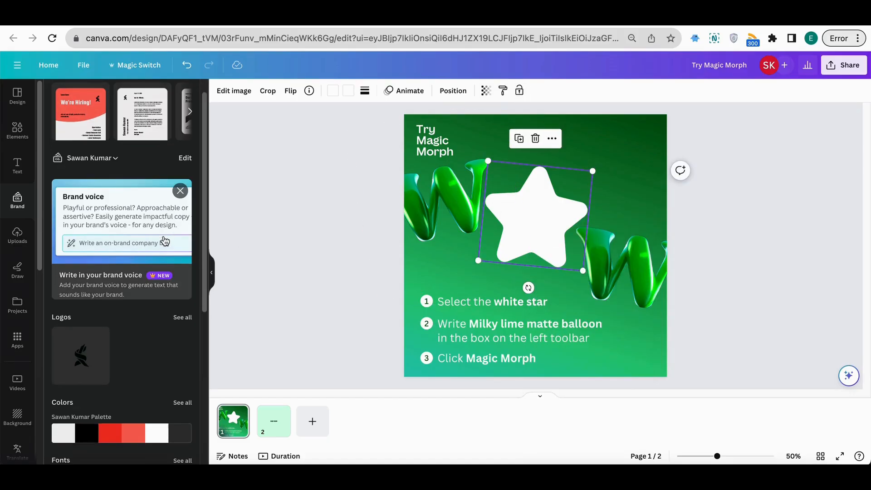
scroll(165, 240, down, 3)
scroll(165, 242, up, 6)
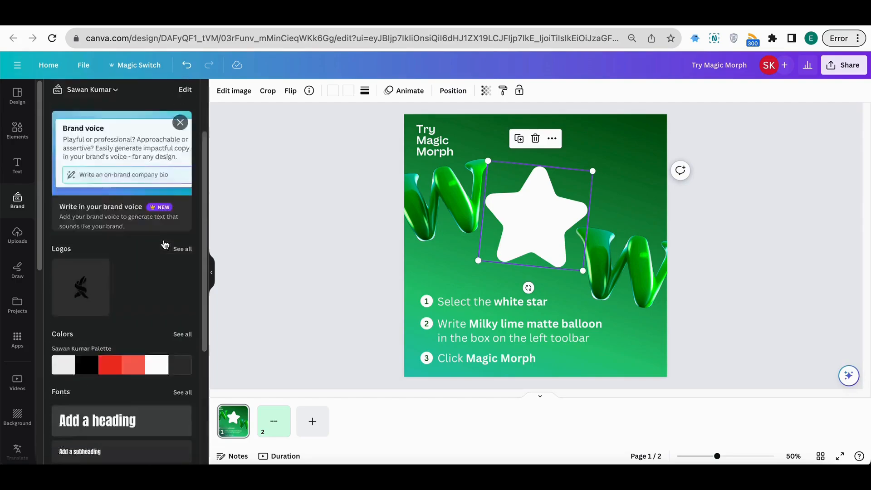
Look through the text styles and the Elements library's shapes, graphics, stickers, photos and other categories.
click(20, 170)
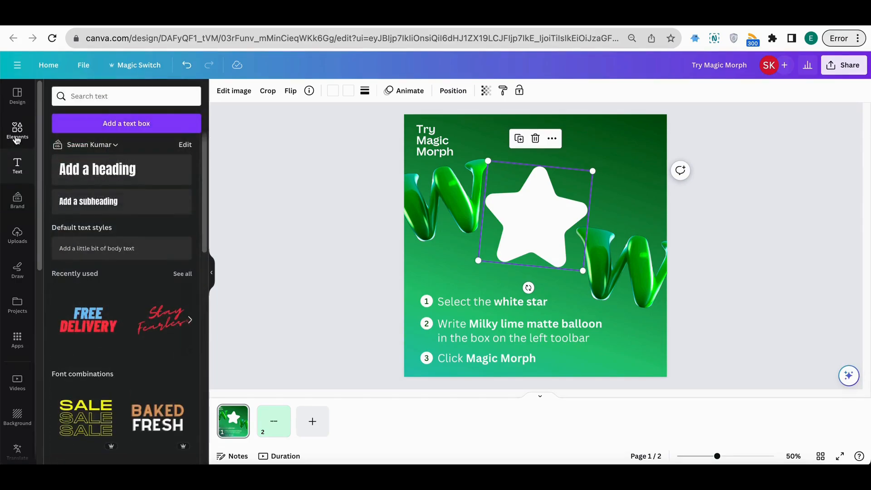
click(16, 136)
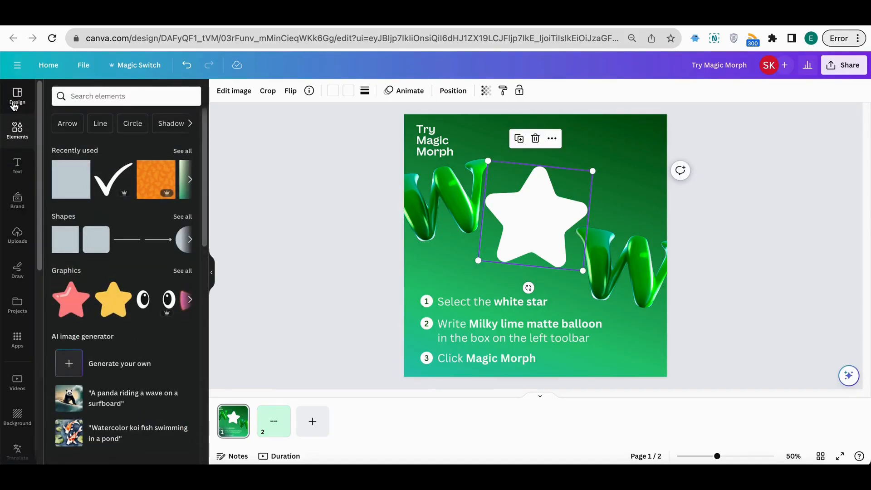
scroll(134, 283, down, 10)
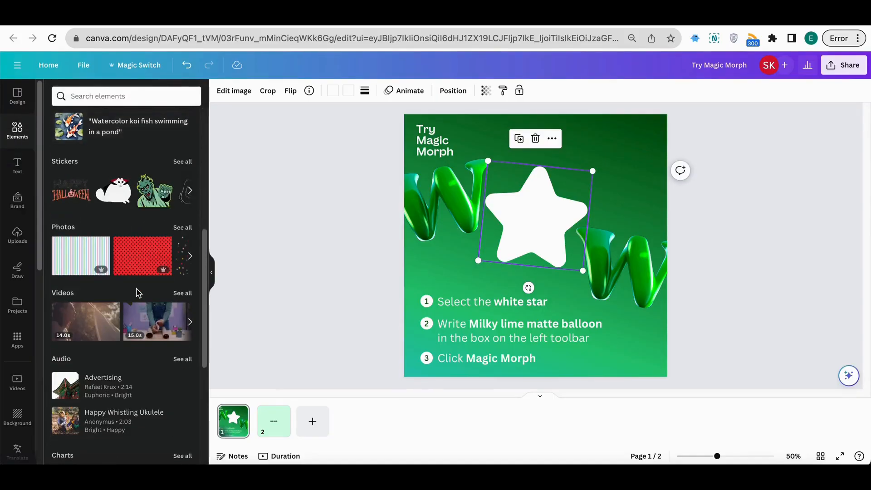
scroll(136, 291, down, 3)
scroll(136, 290, up, 15)
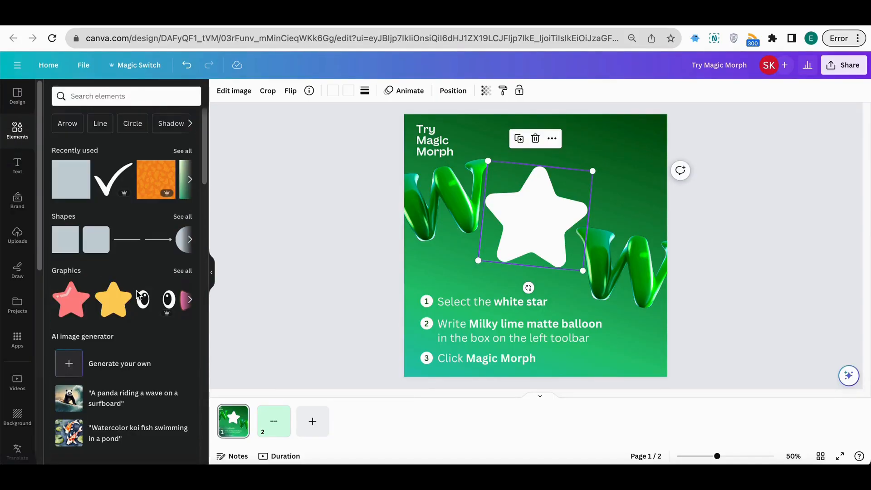
click(293, 347)
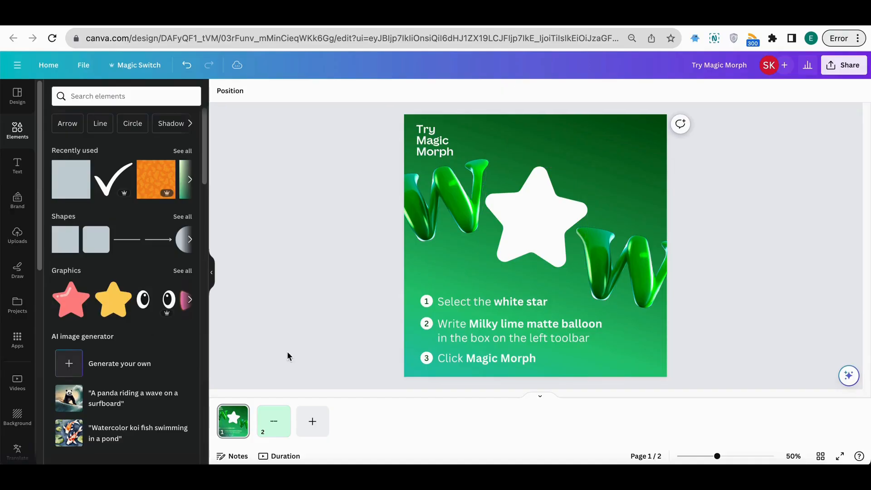
Select the white star on page 1 and open its image editing effects.
click(227, 426)
click(523, 213)
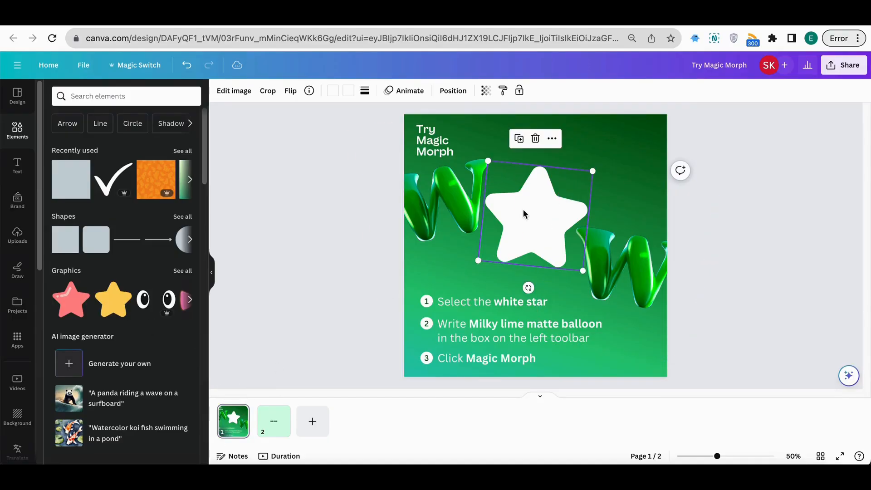
double_click(523, 212)
click(405, 220)
click(513, 219)
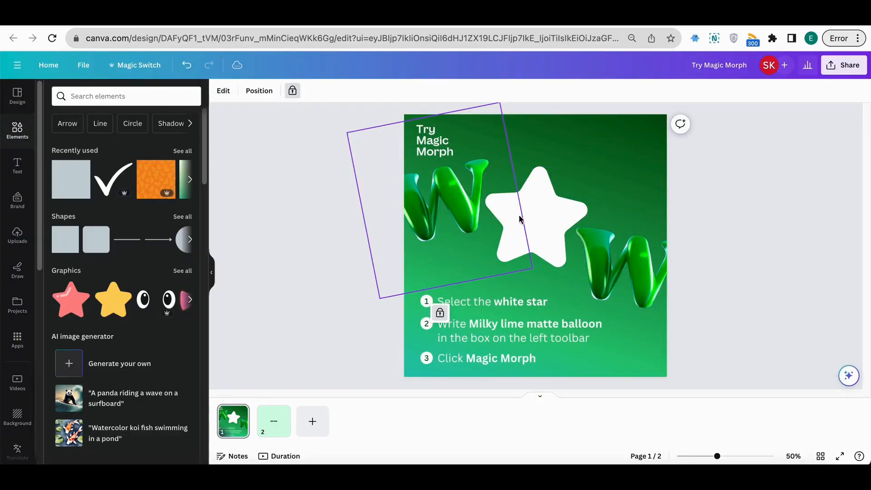
click(564, 216)
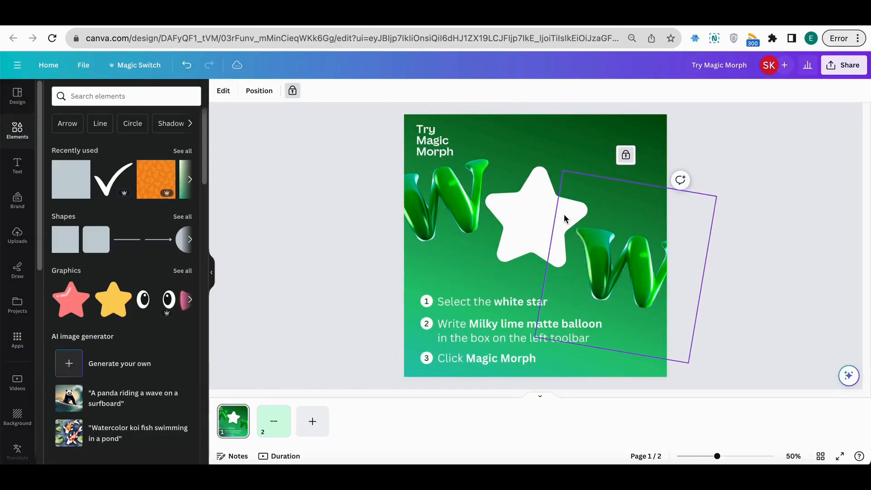
click(521, 202)
click(248, 95)
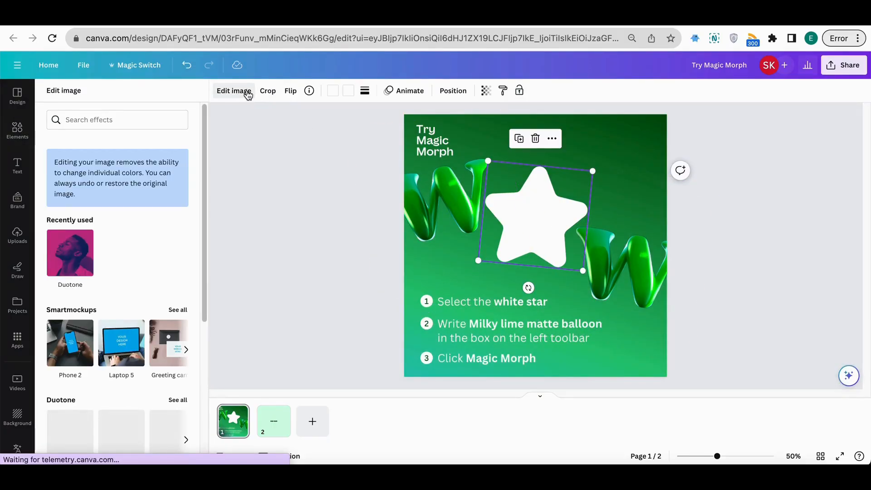
Look through the white star's image effects, including the Smartmockups, Duotone and suggested effects.
scroll(123, 185, down, 3)
right_click(122, 182)
click(66, 117)
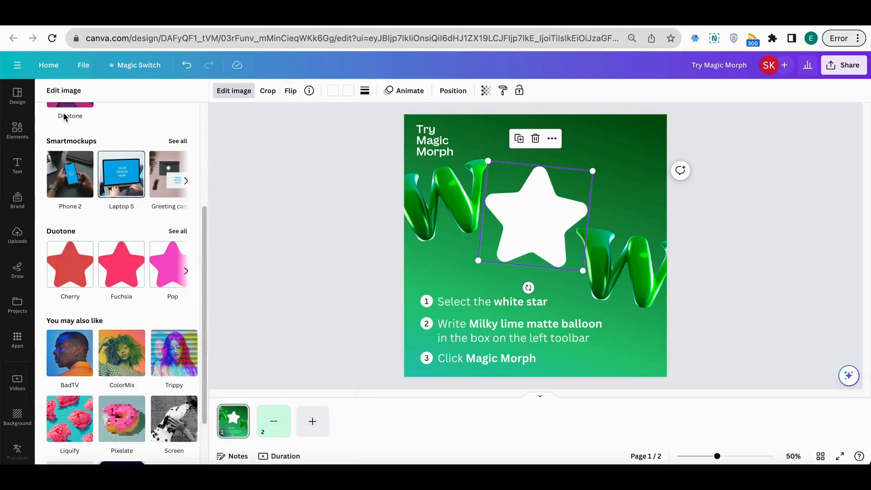
Return to the home page, find Magic Morph in Magic Studio and open a new Try Magic Morph design.
click(43, 71)
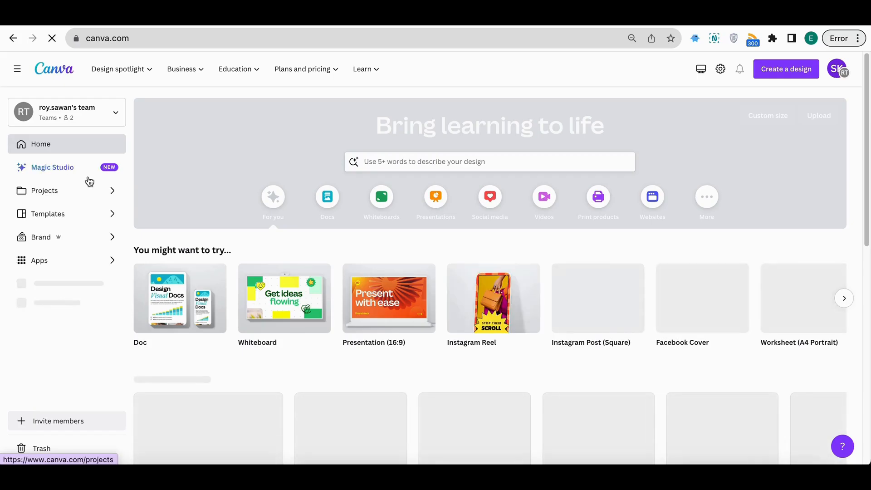
click(59, 170)
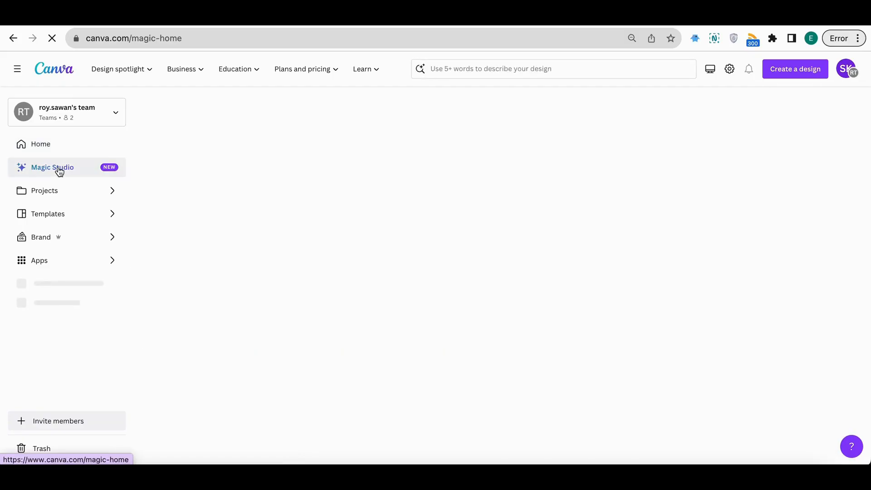
scroll(320, 225, down, 2)
scroll(321, 222, down, 10)
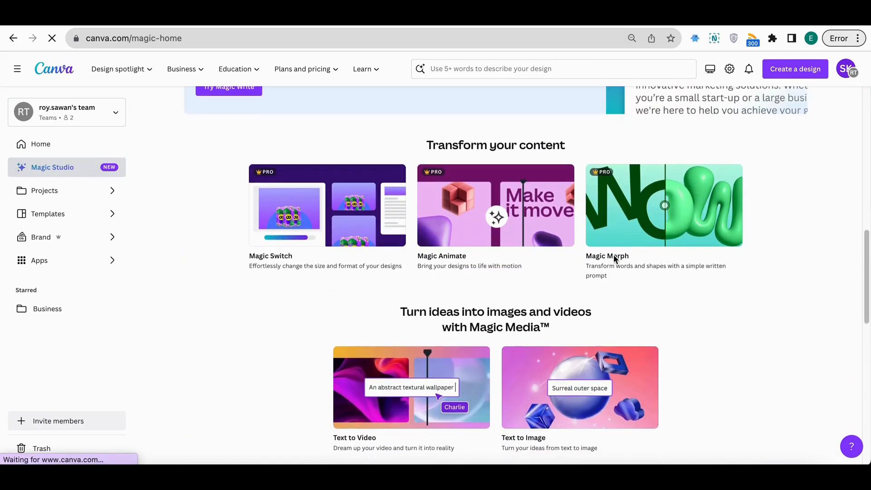
click(616, 229)
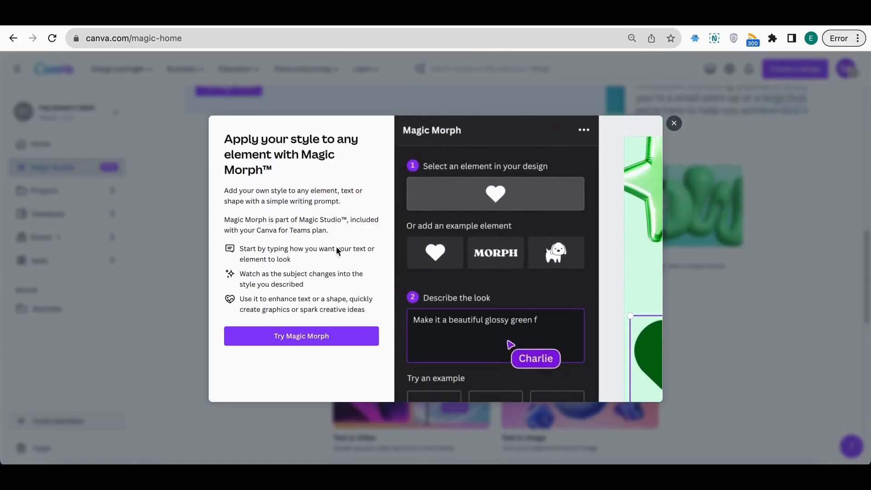
click(291, 337)
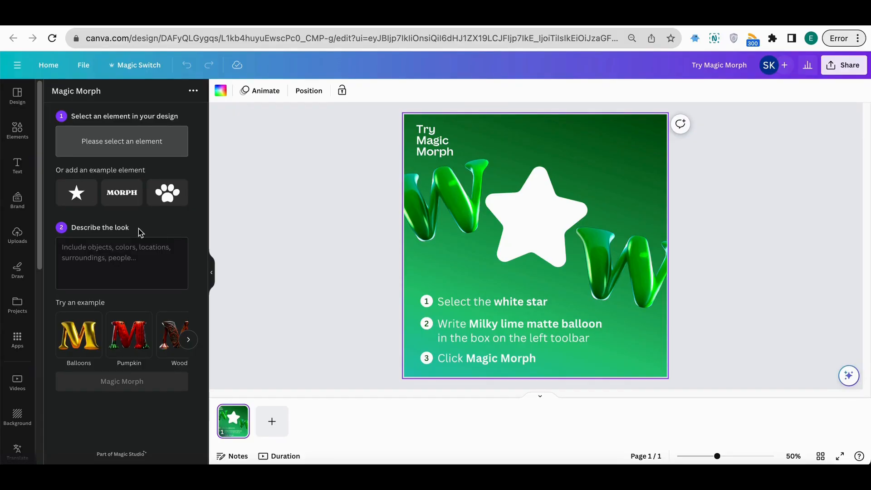
Select the left green W and the page background to check their Magic Morph settings.
click(557, 227)
click(521, 216)
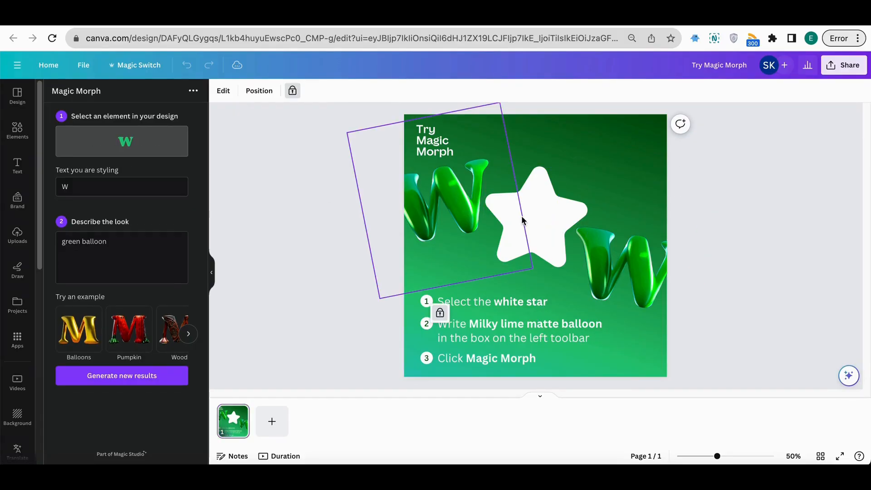
click(581, 141)
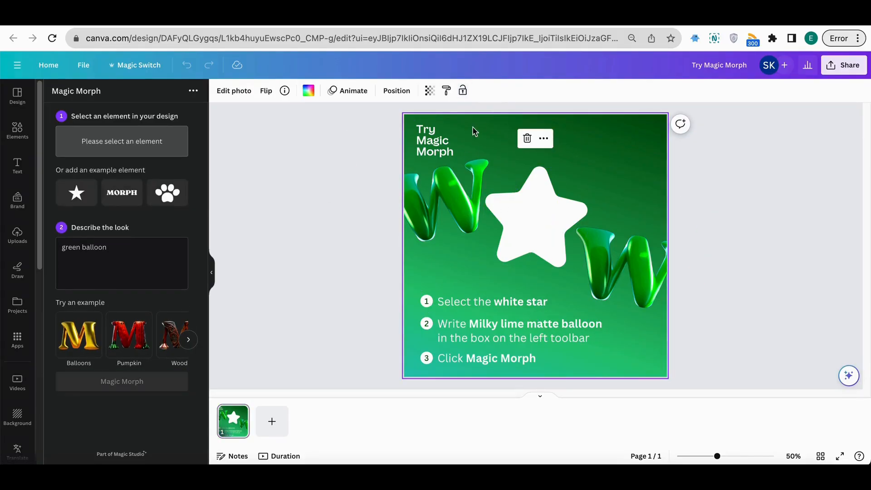
click(445, 170)
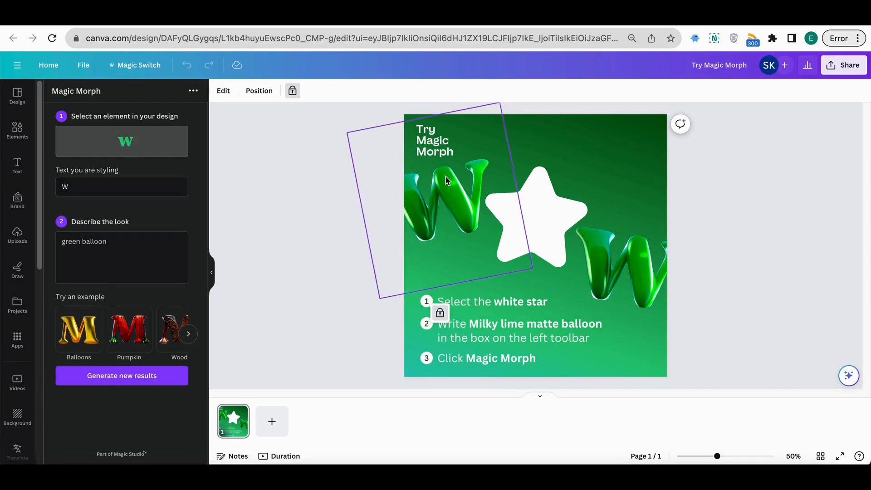
Generate new Magic Morph results for the right green W with the look "green balloon with some ribbons".
click(637, 252)
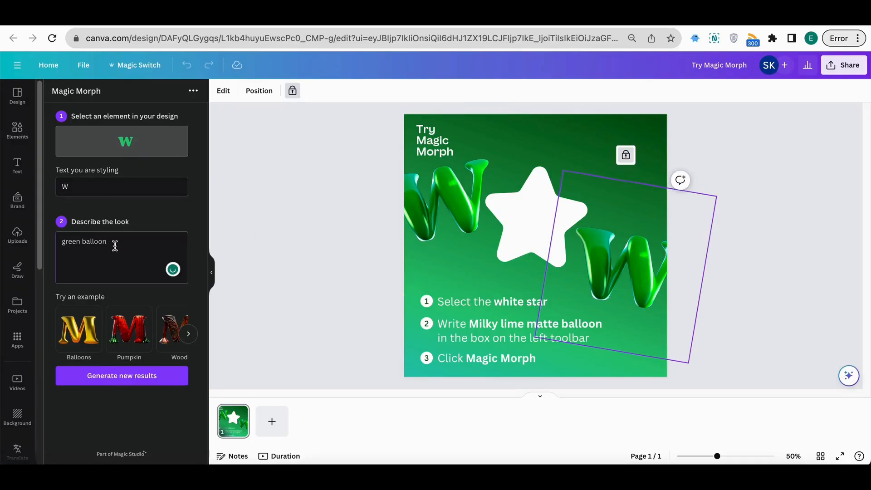
text(with some ribbons)
click(93, 376)
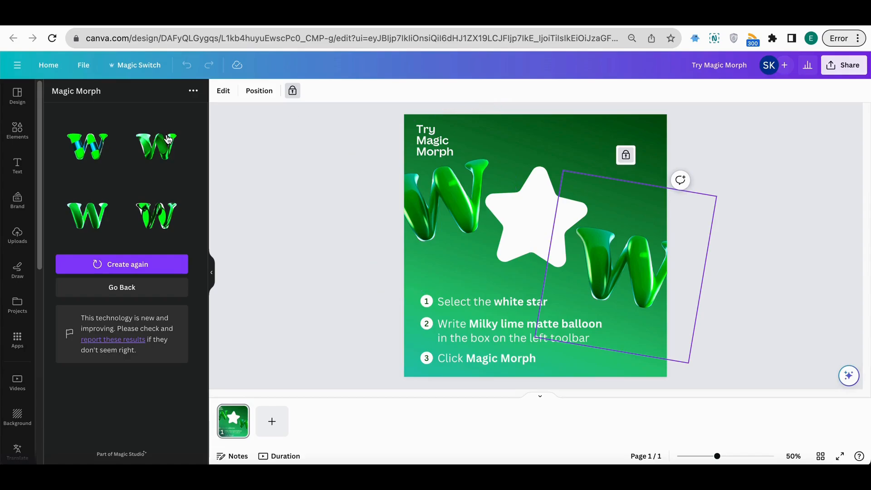
Change the described look to "green balloon with some red ribbons" and generate new results for the W.
click(123, 265)
click(145, 241)
text(red ribbons)
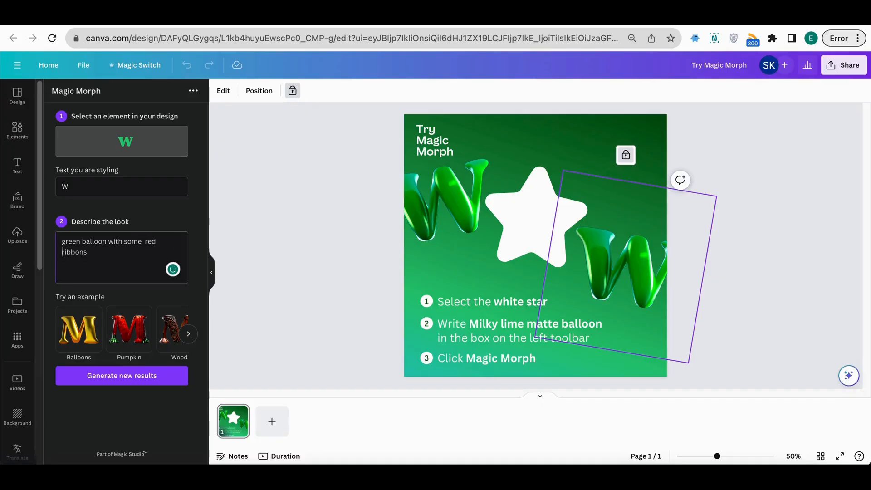
click(134, 374)
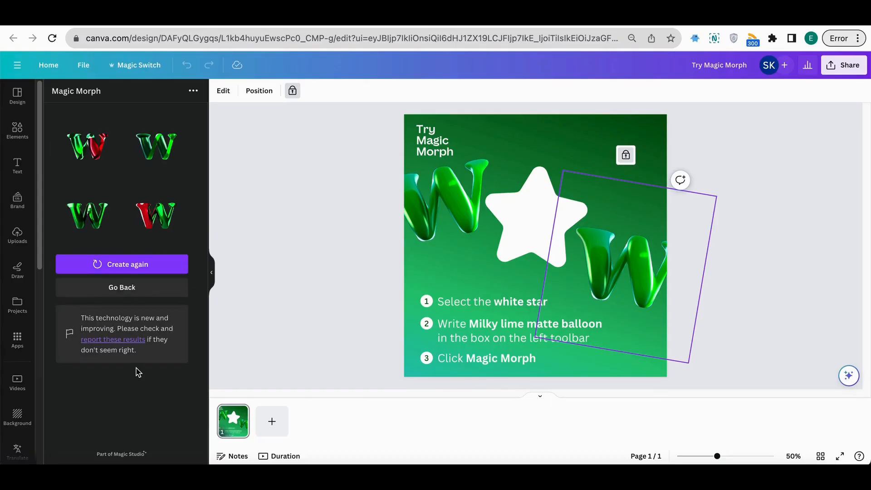
Add the first green-and-red W result to the page and enlarge it over the white star.
click(96, 148)
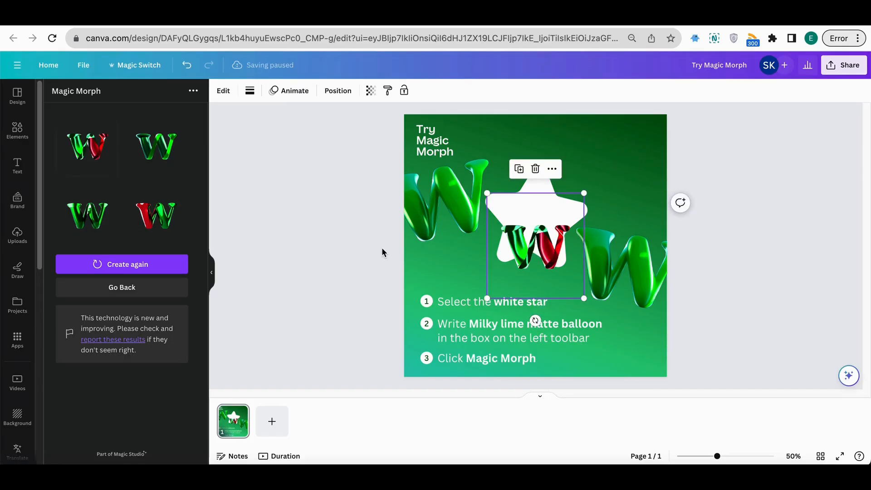
drag(585, 192, 637, 135)
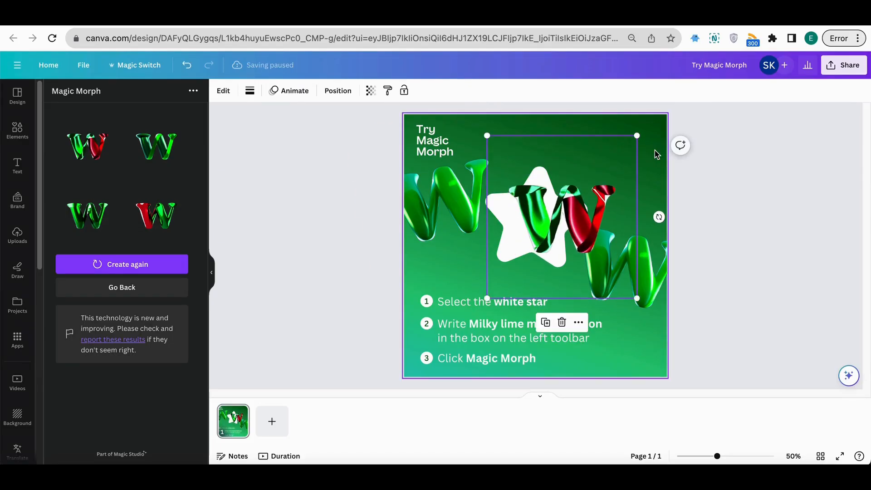
View the element animations available for the new W and select the left green W.
click(299, 91)
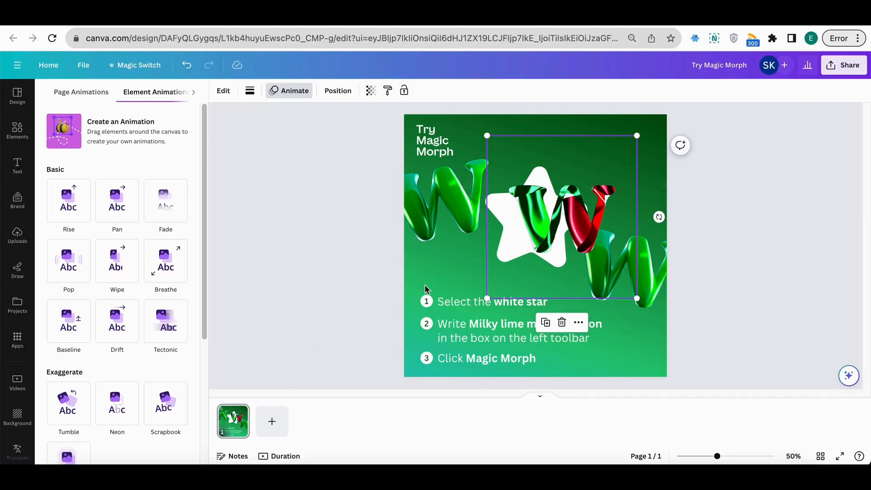
click(455, 268)
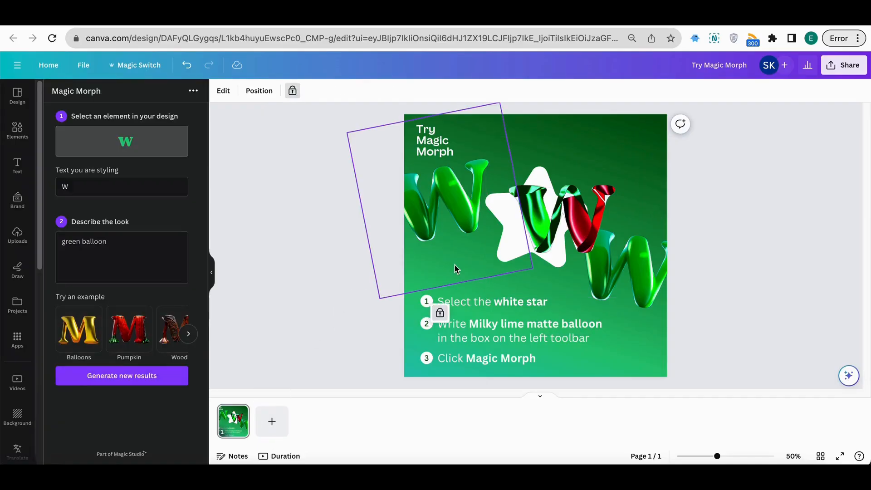